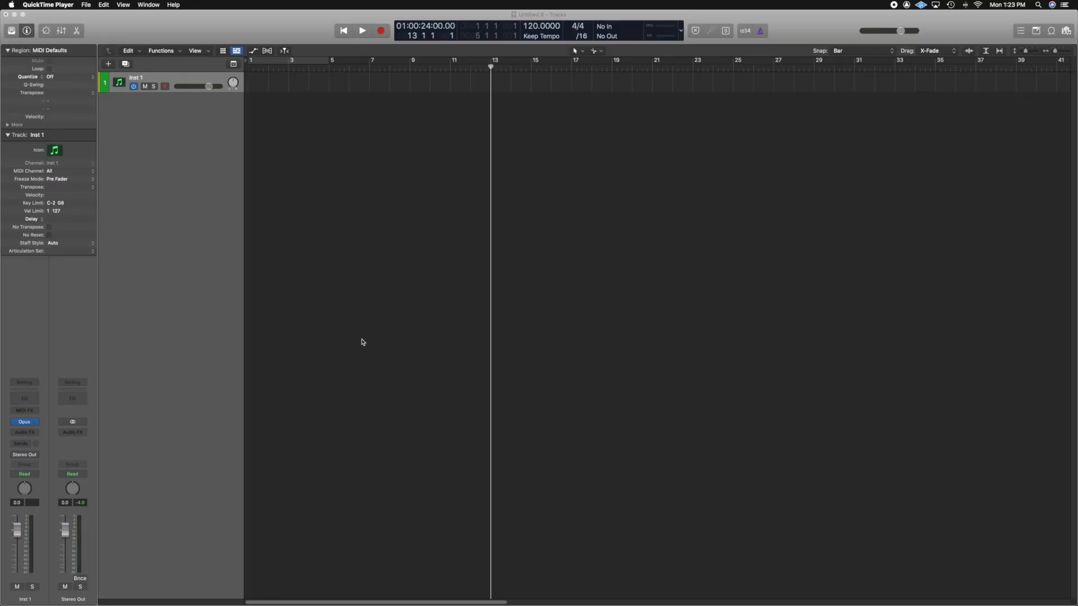
Play the empty project briefly, then duplicate the Inst 1 track with its settings until there are 13 instrument tracks.
{"action": "left_click", "coordinate": [362, 30]}
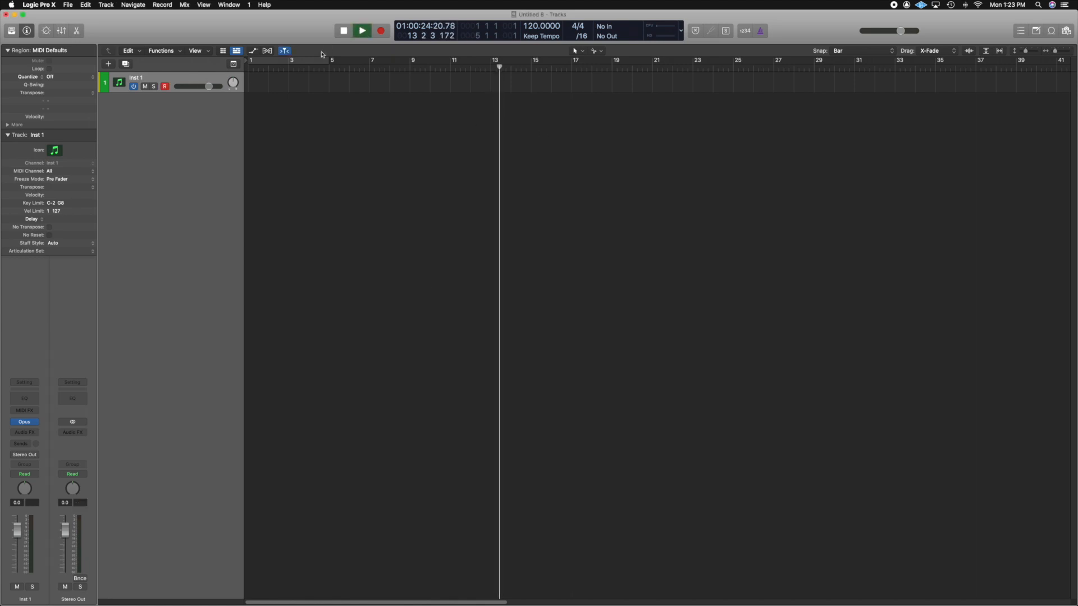
{"action": "left_click", "coordinate": [339, 32]}
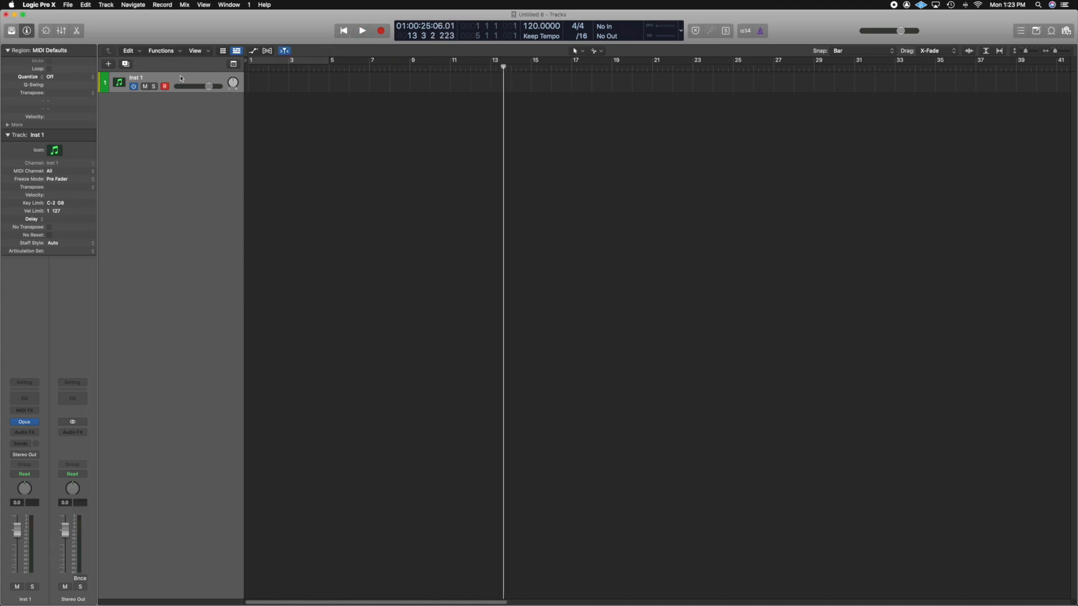
{"action": "key", "text": "super+d"}
{"action": "key", "text": "super+d"}
{"action": "key", "text": "super+d"}
{"action": "key", "text": "super+d"}
{"action": "key", "text": "super+d"}
{"action": "key", "text": "super+d"}
{"action": "key", "text": "super+d"}
{"action": "key", "text": "super+d"}
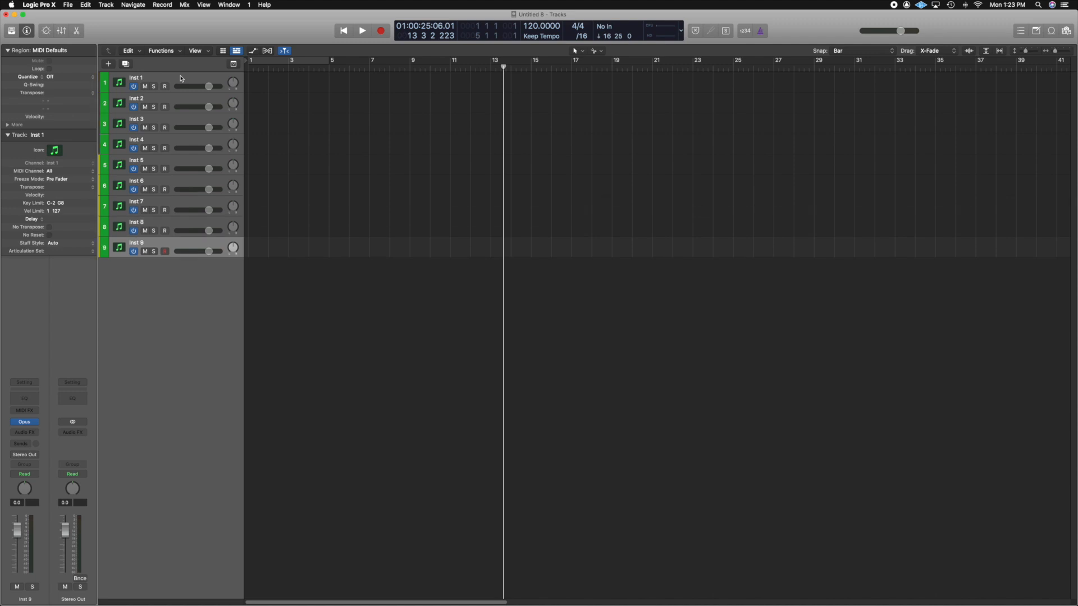
{"action": "key", "text": "super+d"}
{"action": "key", "text": "super+d"}
{"action": "key", "text": "super+d"}
{"action": "key", "text": "super+d"}
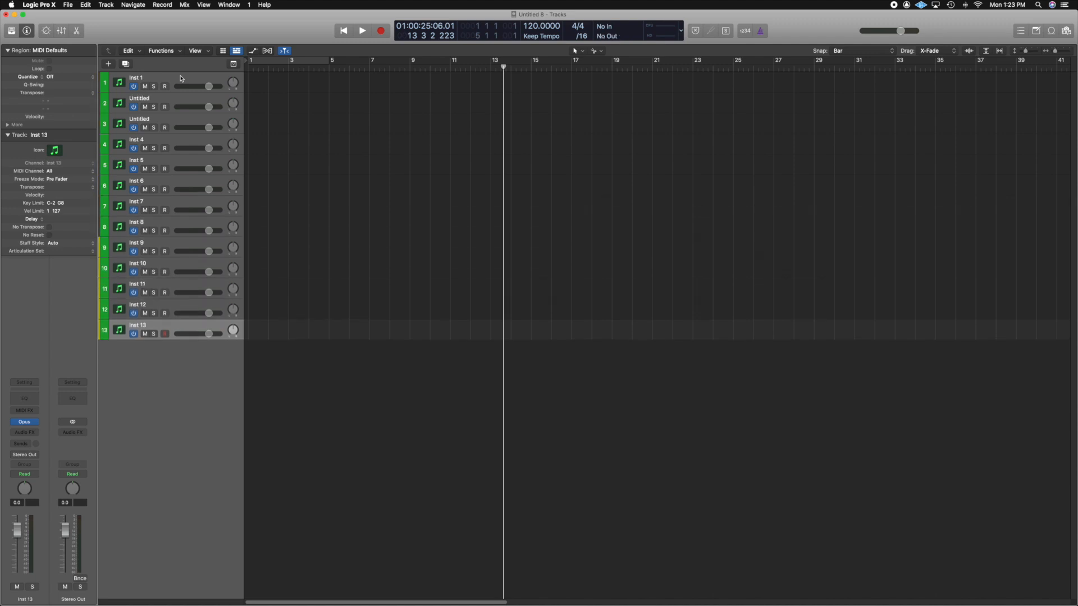
{"action": "right_click", "coordinate": [117, 91]}
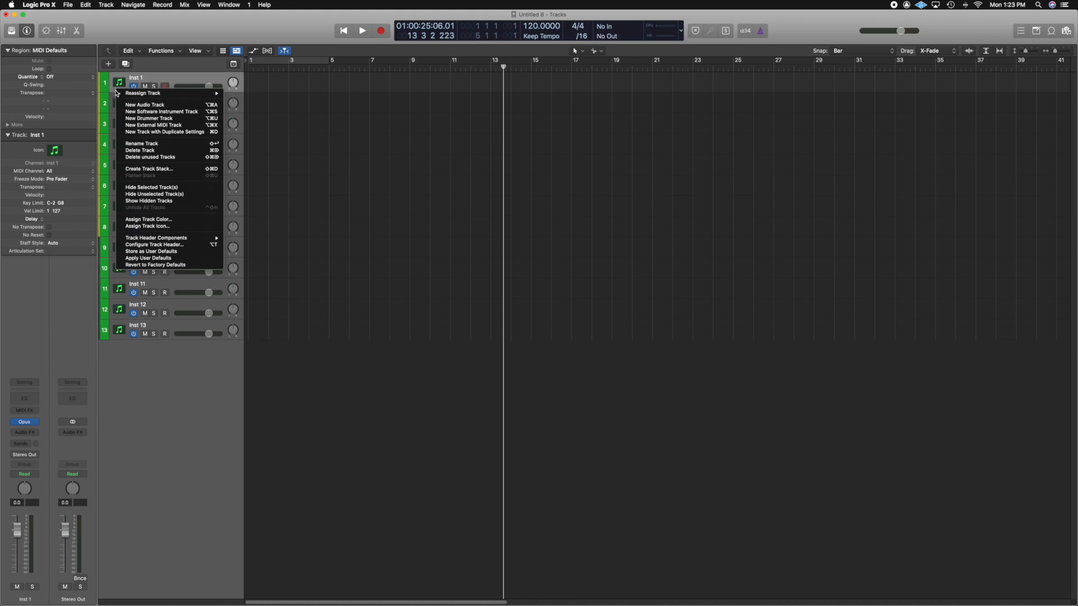
{"action": "key", "text": "shift+Return"}
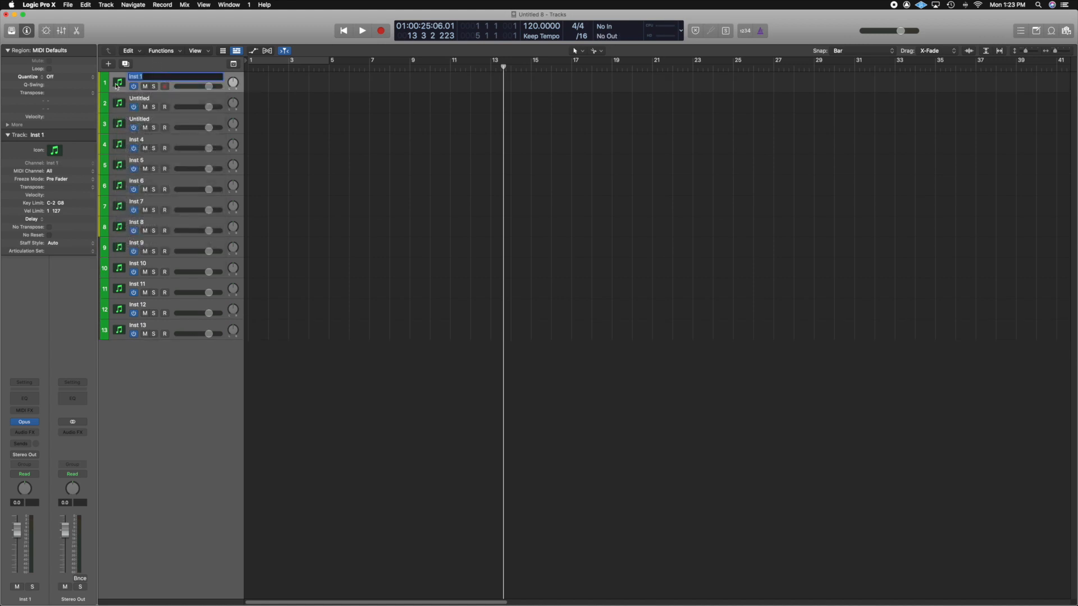
{"action": "key", "text": "Return"}
{"action": "key", "text": "b"}
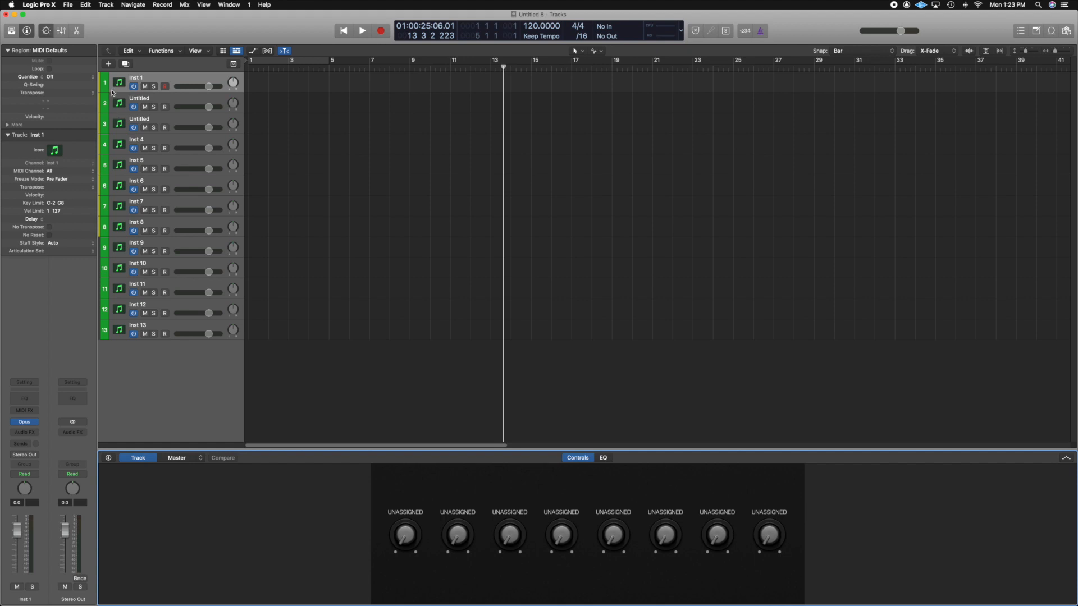
Open the track color palette and color track 1 red and track 2 red-orange, using the first two top-row swatches.
{"action": "right_click", "coordinate": [113, 92]}
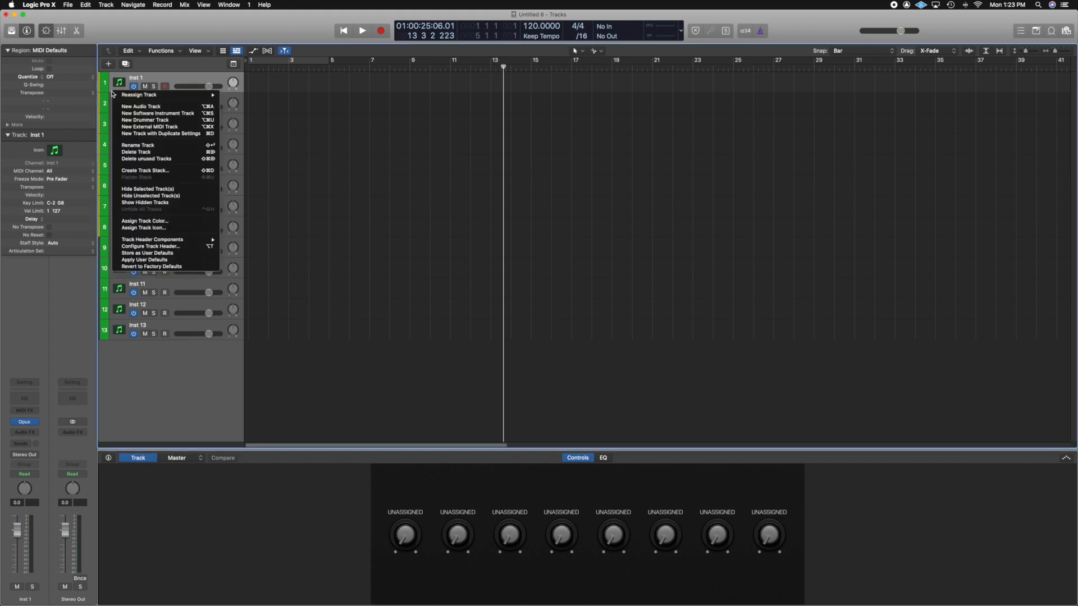
{"action": "left_click", "coordinate": [154, 223]}
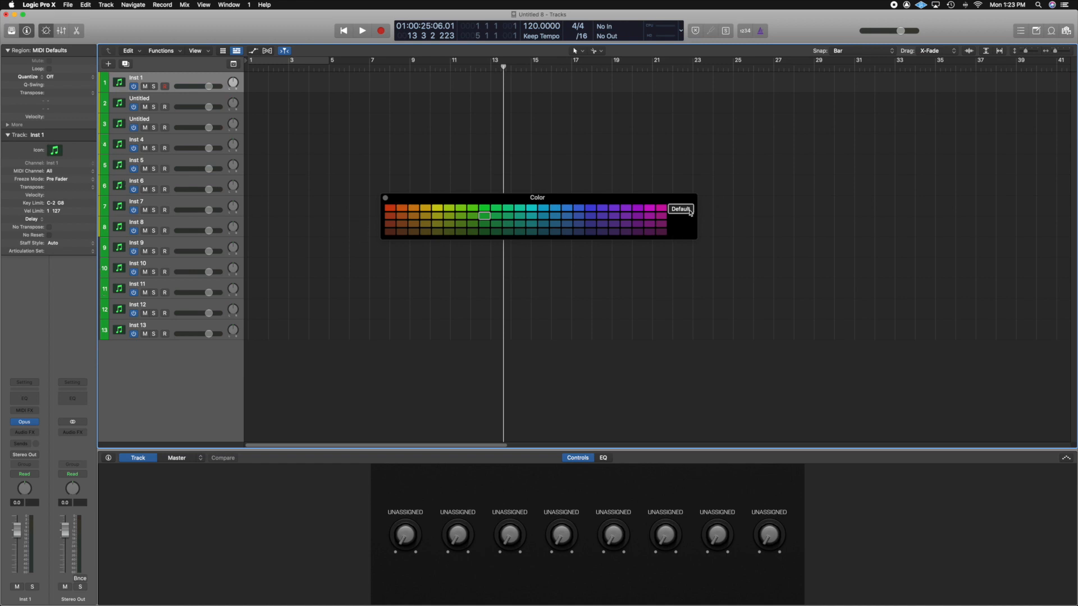
{"action": "left_click_drag", "start_coordinate": [602, 197], "coordinate": [532, 137]}
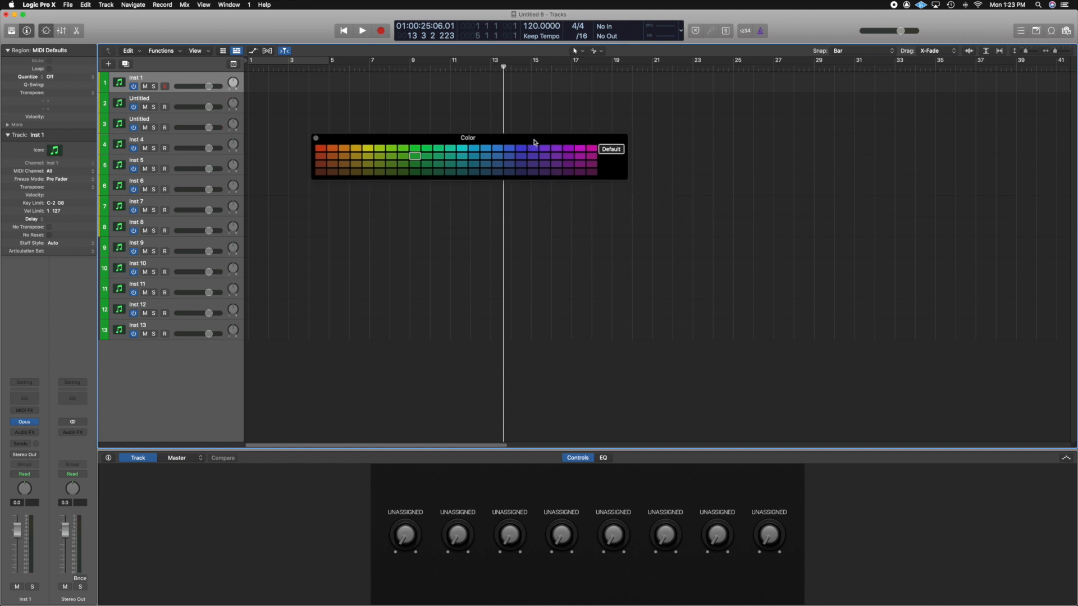
{"action": "left_click", "coordinate": [321, 149]}
{"action": "key", "text": "Down"}
{"action": "left_click", "coordinate": [333, 149]}
{"action": "key", "text": "Down"}
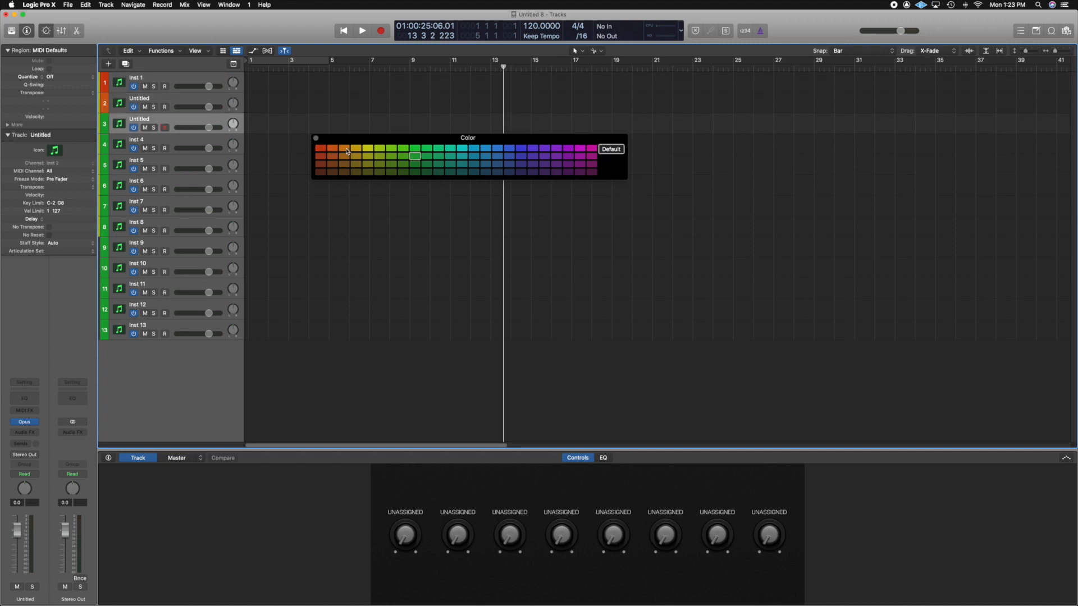
Color tracks 3 to 8 with successive top-row swatches of the palette, from orange through yellow to light green.
{"action": "left_click", "coordinate": [347, 149]}
{"action": "key", "text": "Down"}
{"action": "left_click", "coordinate": [357, 150]}
{"action": "key", "text": "Down"}
{"action": "left_click", "coordinate": [369, 149]}
{"action": "key", "text": "Down"}
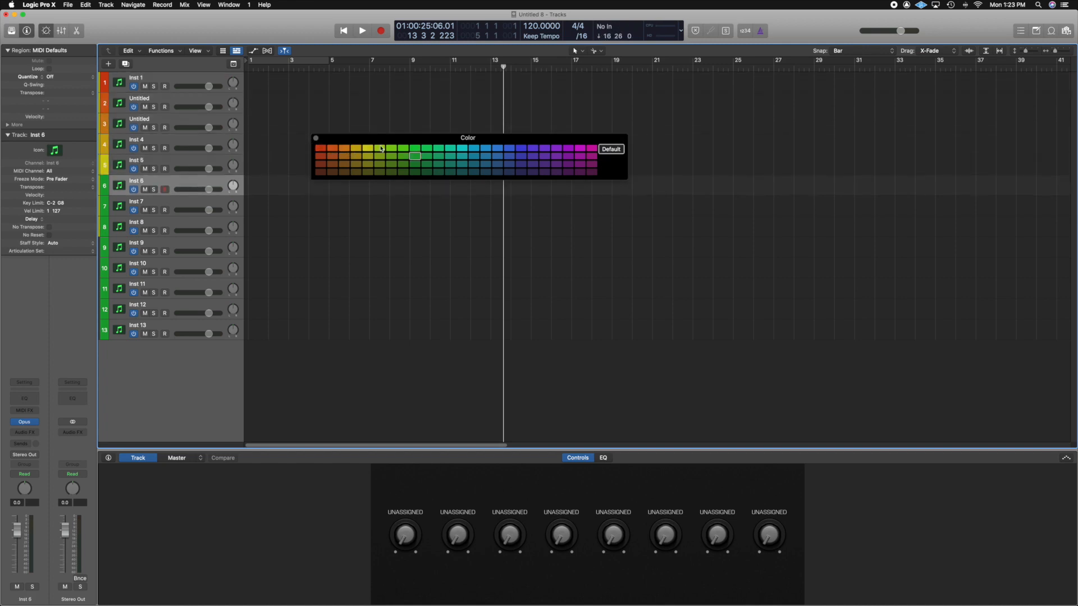
{"action": "left_click", "coordinate": [382, 149]}
{"action": "key", "text": "Down"}
{"action": "left_click", "coordinate": [393, 149]}
{"action": "key", "text": "Down"}
{"action": "left_click", "coordinate": [405, 150]}
{"action": "key", "text": "Down"}
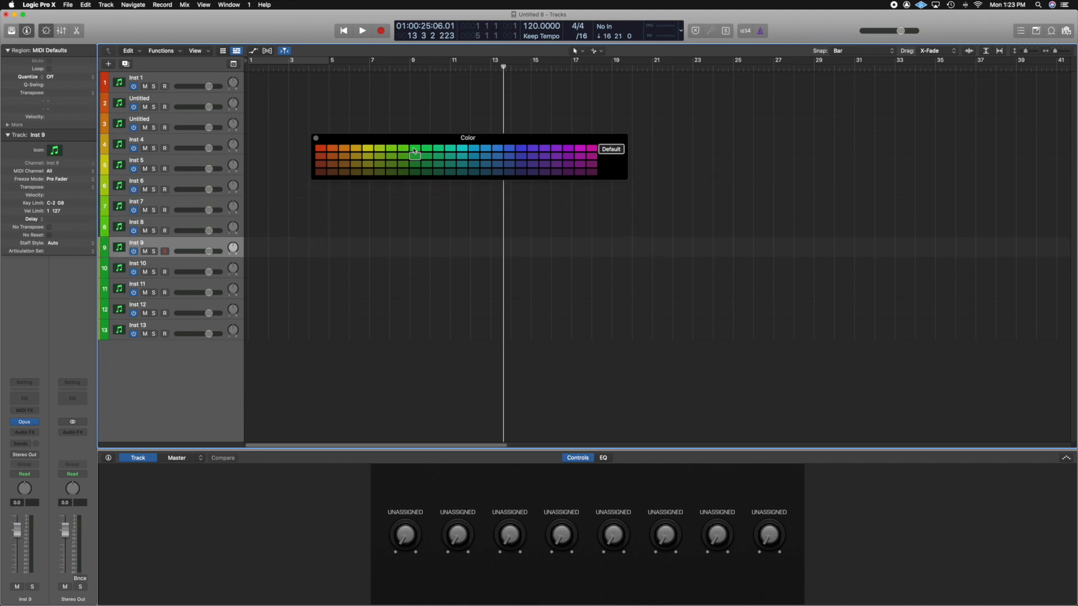
Color tracks 9 to 13 with successive top-row swatches from green to cyan, and close the color palette.
{"action": "left_click", "coordinate": [415, 150]}
{"action": "key", "text": "Down"}
{"action": "left_click", "coordinate": [426, 150]}
{"action": "key", "text": "Down"}
{"action": "left_click", "coordinate": [438, 149]}
{"action": "key", "text": "Down"}
{"action": "left_click", "coordinate": [450, 149]}
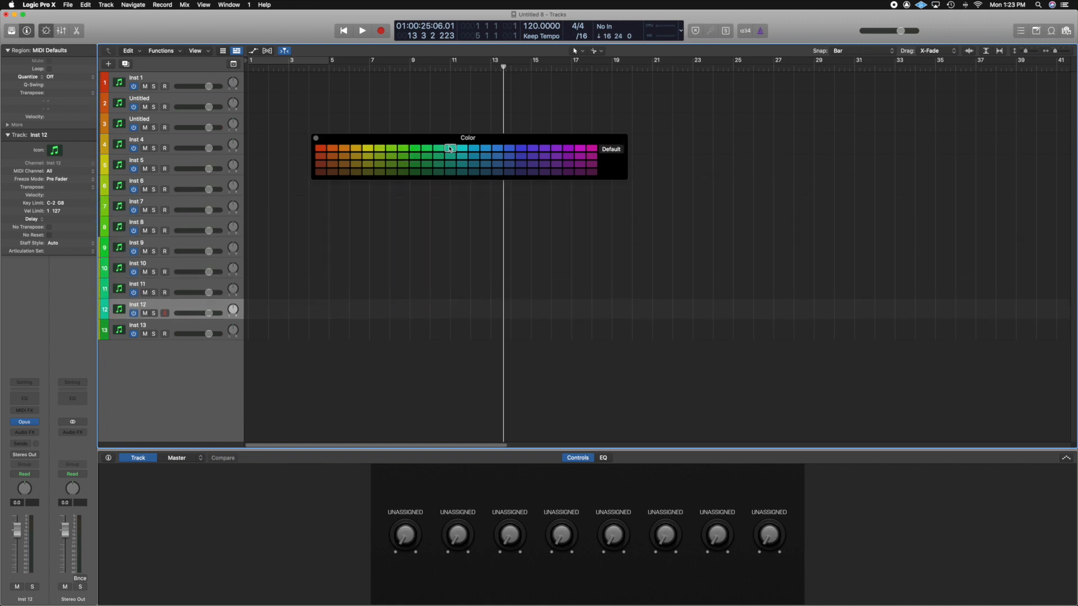
{"action": "key", "text": "Down"}
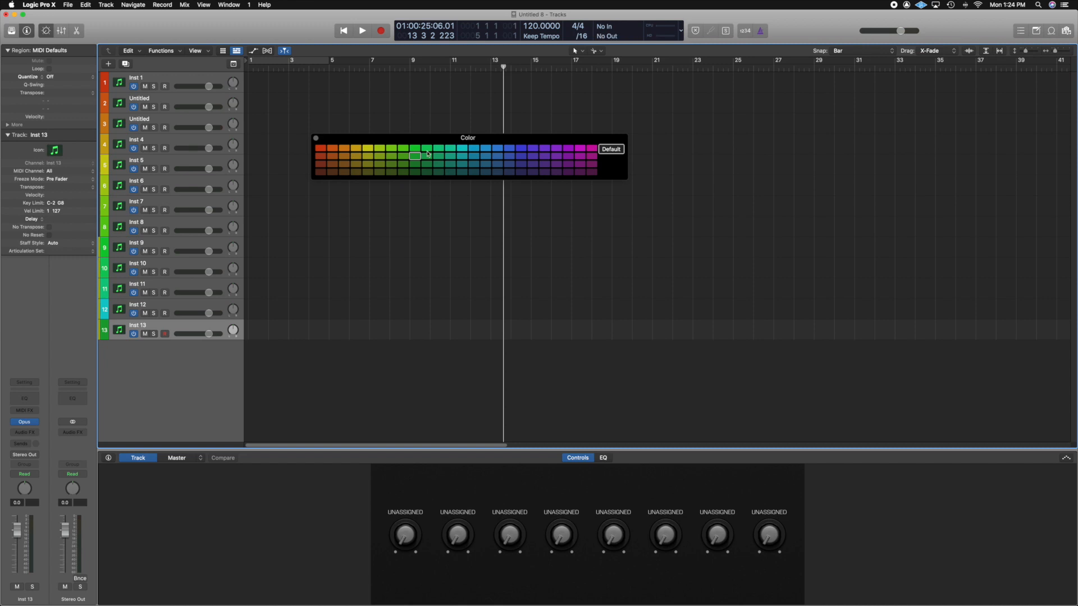
{"action": "key", "text": "Up"}
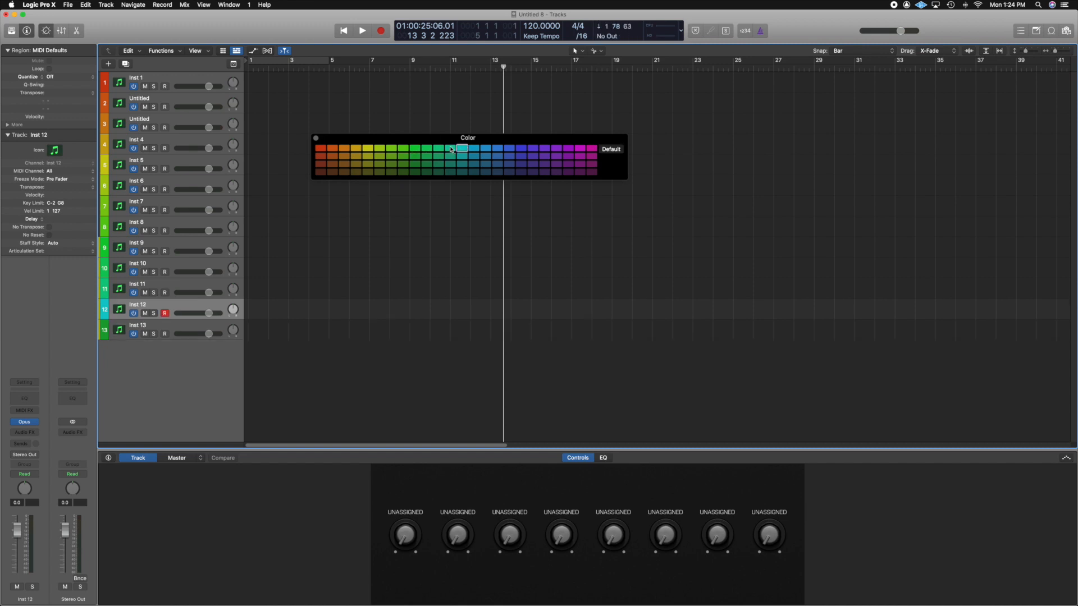
{"action": "key", "text": "Down"}
{"action": "left_click", "coordinate": [467, 150]}
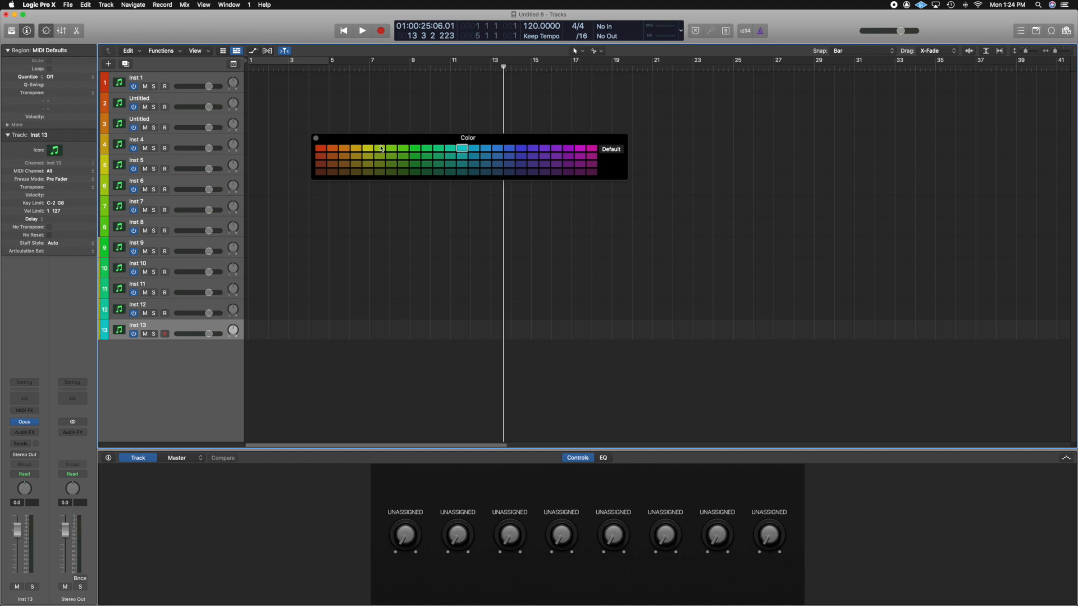
{"action": "left_click", "coordinate": [316, 138]}
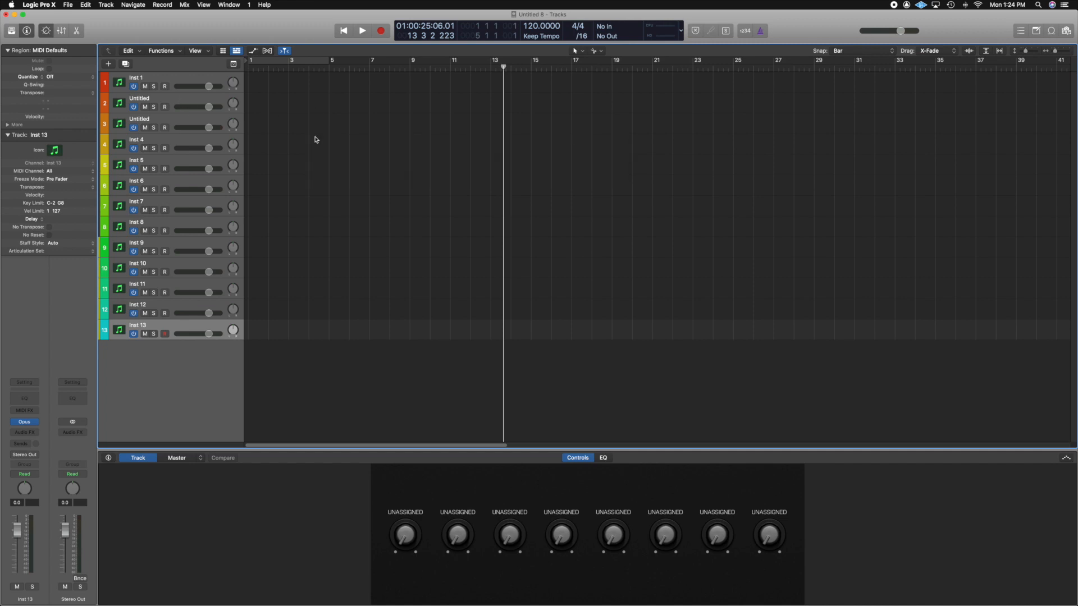
Show the global tracks with the arrangement, marker, signature and tempo lanes above the instrument tracks.
{"action": "left_click", "coordinate": [234, 65]}
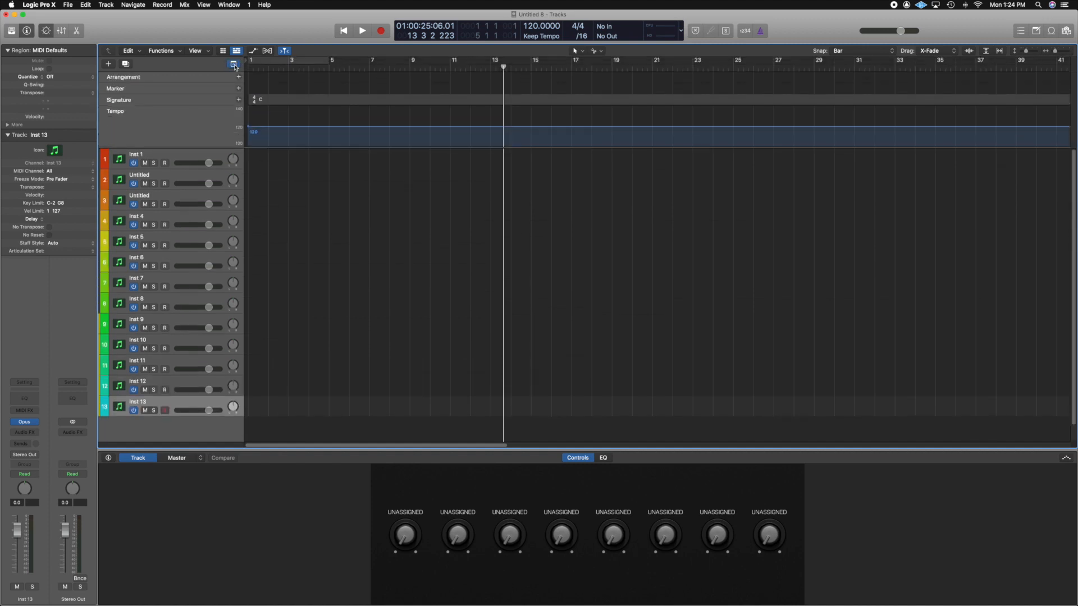
{"action": "left_click", "coordinate": [234, 65]}
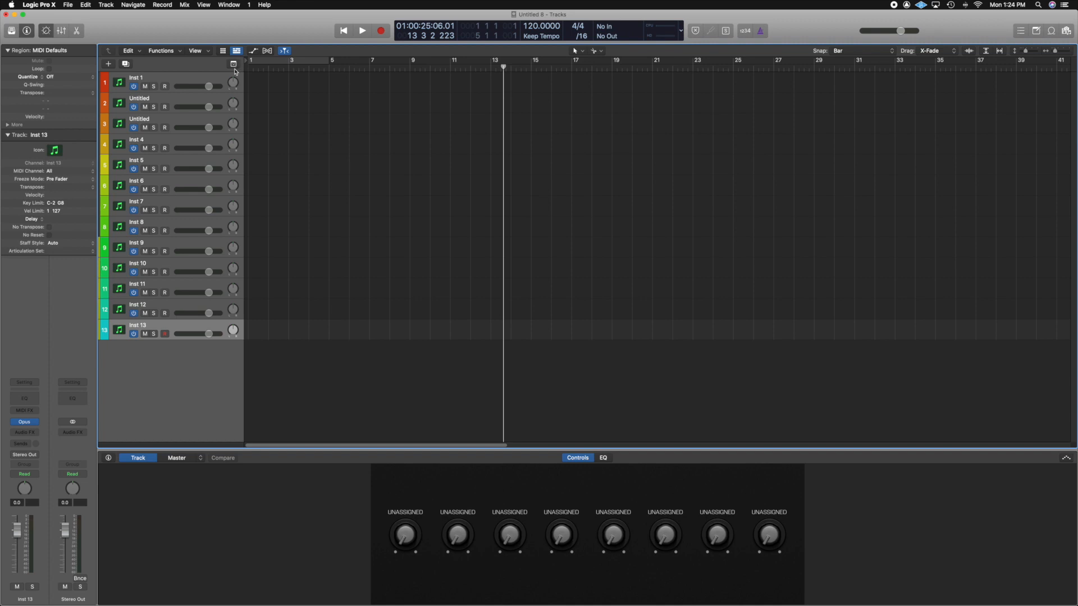
{"action": "left_click", "coordinate": [234, 65]}
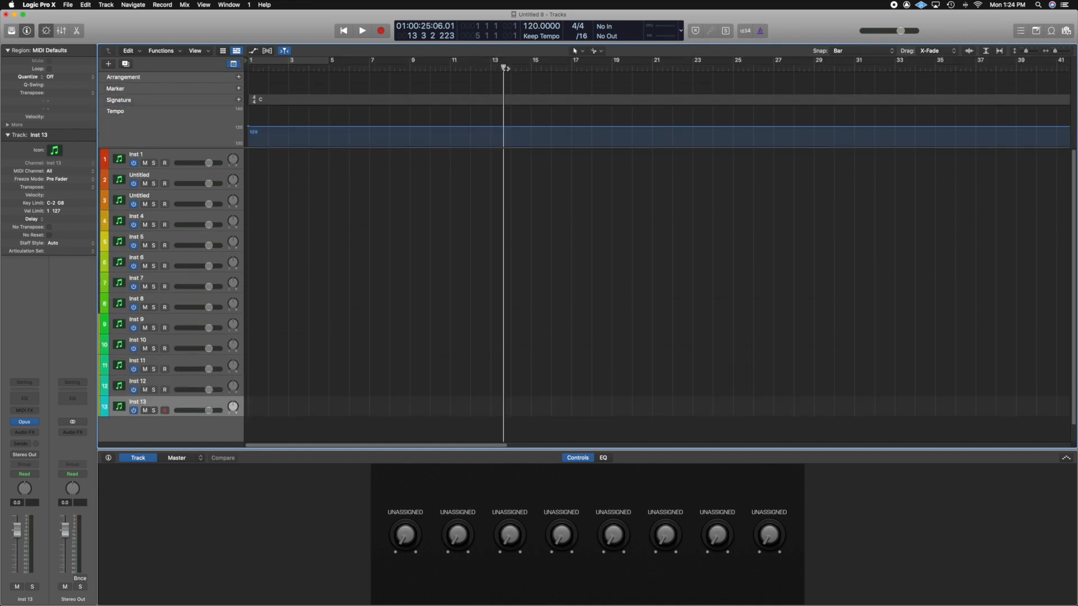
Create a marker at bar 5 and color it bright red.
{"action": "left_click_drag", "start_coordinate": [504, 67], "coordinate": [330, 84]}
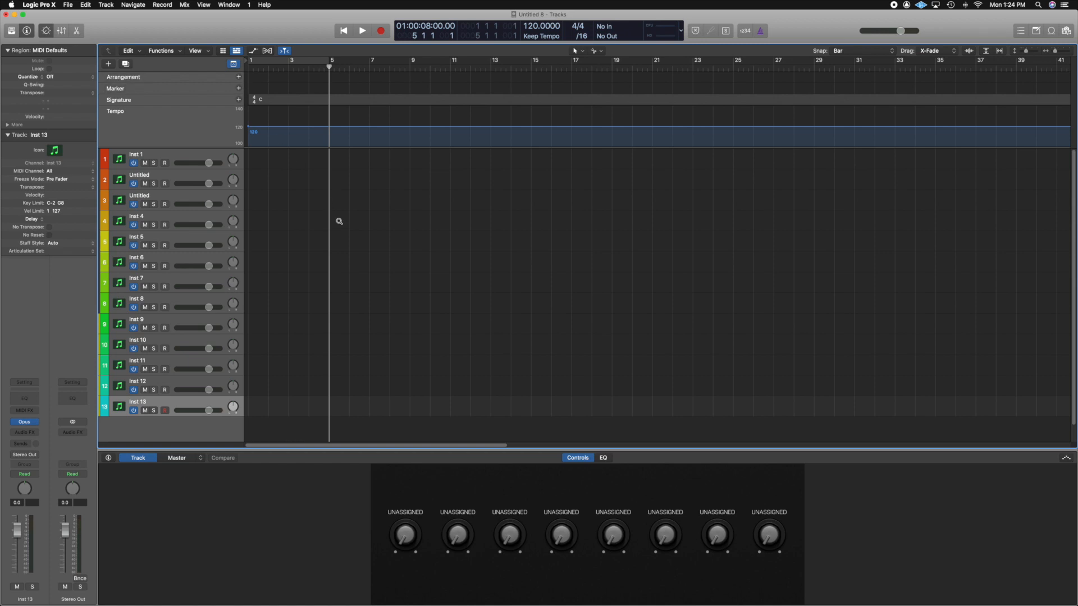
{"action": "key", "text": "alt+apostrophe"}
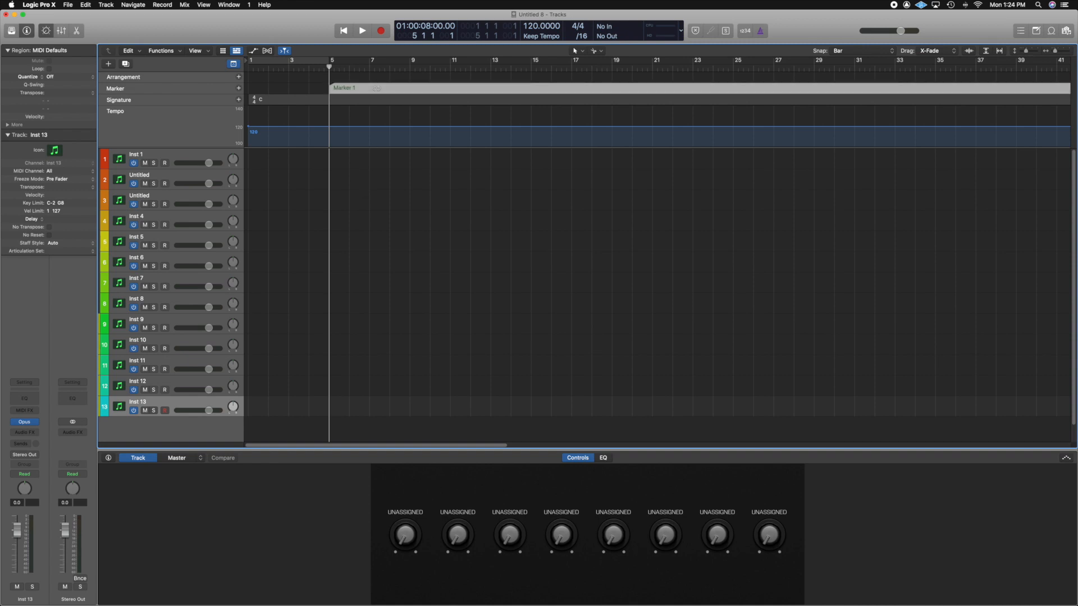
{"action": "key", "text": "alt+c"}
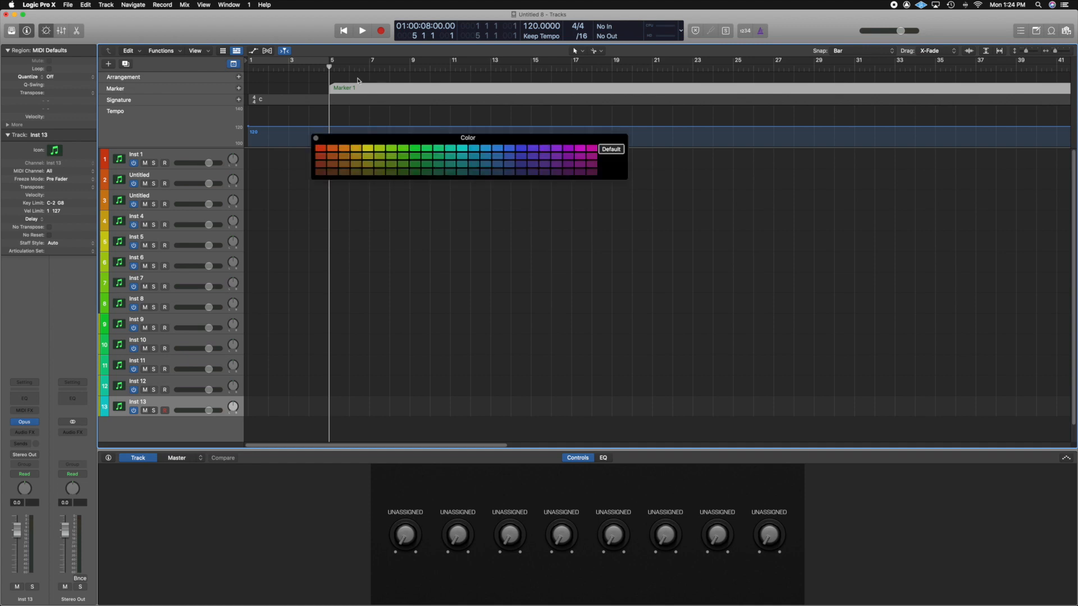
{"action": "left_click", "coordinate": [346, 156]}
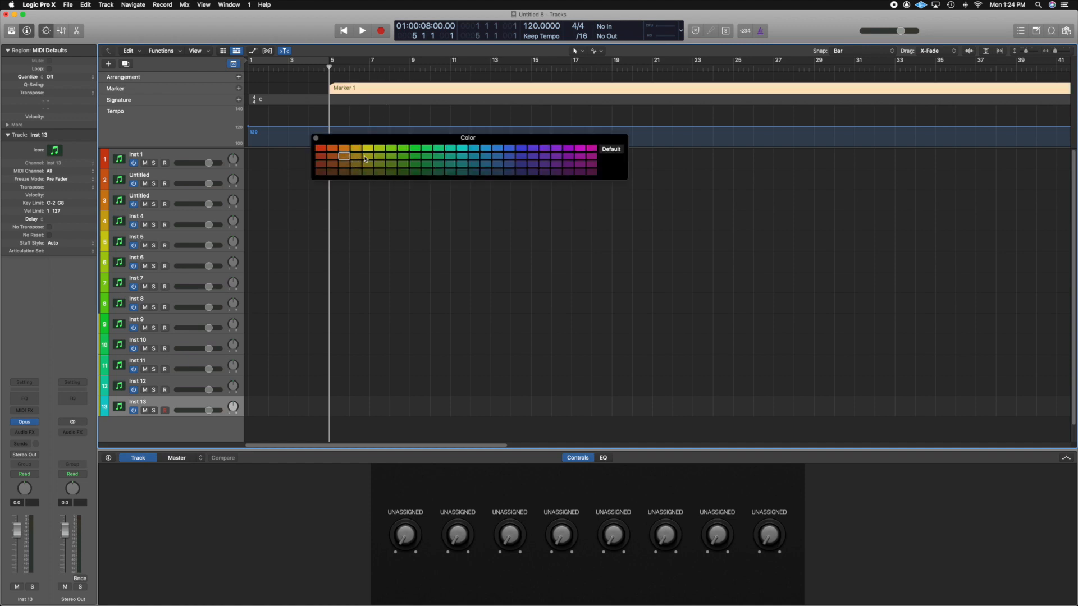
{"action": "left_click", "coordinate": [319, 149]}
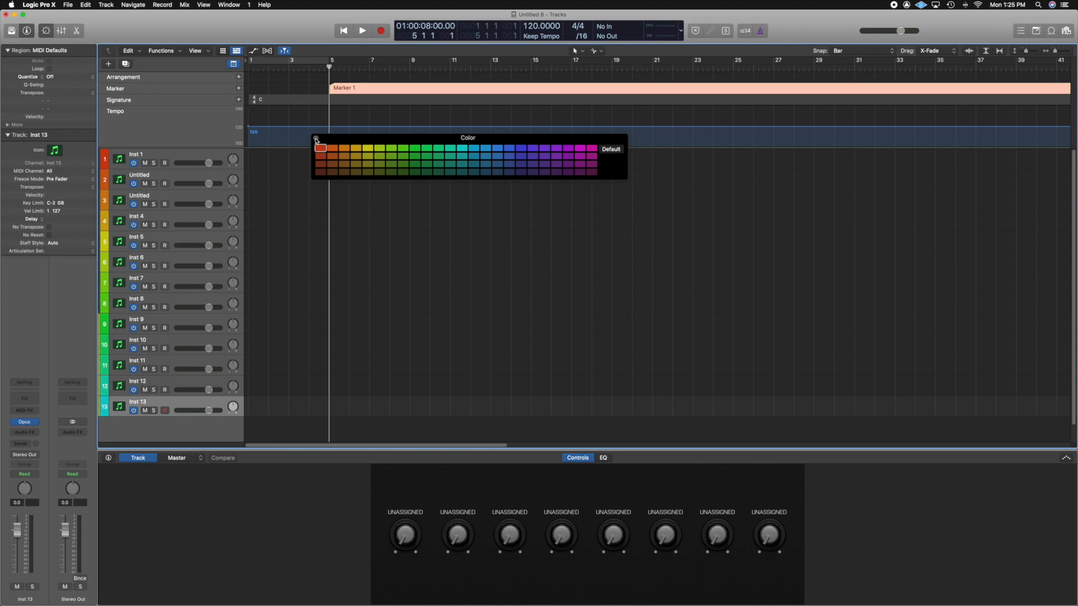
{"action": "left_click", "coordinate": [316, 138]}
{"action": "left_click", "coordinate": [418, 235]}
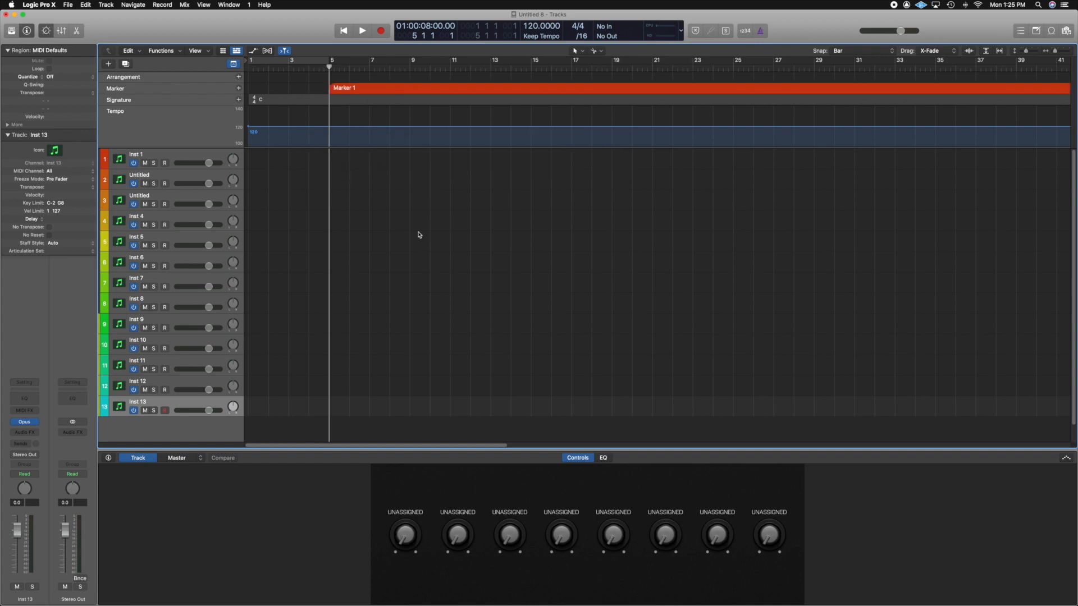
Rename the marker at bar 5 as Intro.
{"action": "double_click", "coordinate": [346, 88]}
{"action": "type", "text": "Intro"}
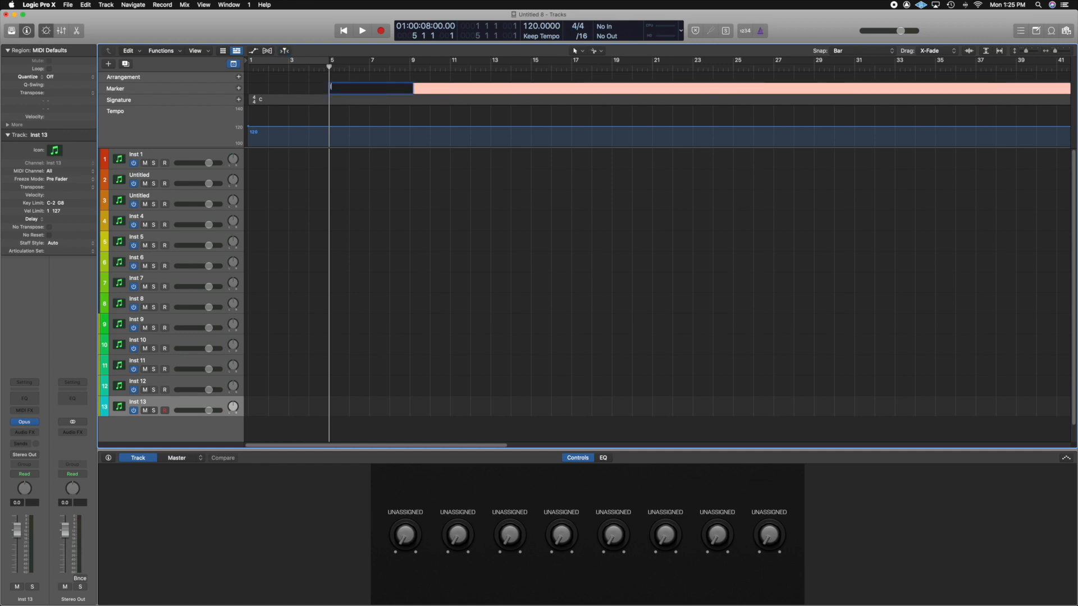
{"action": "key", "text": "Return"}
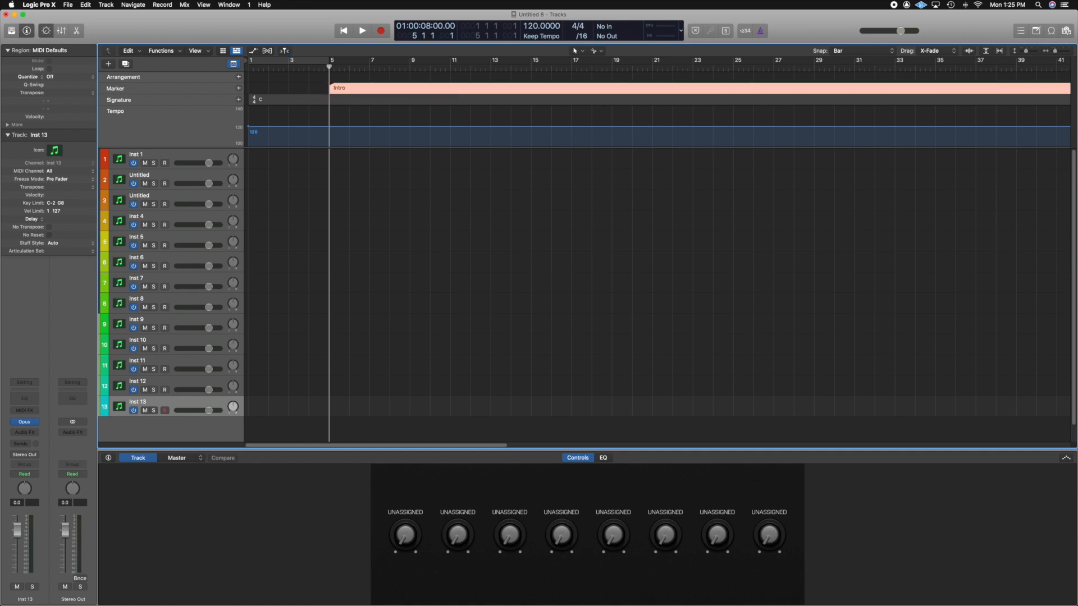
Create a second marker at bar 8 and color it bright yellow-green.
{"action": "left_click", "coordinate": [394, 67]}
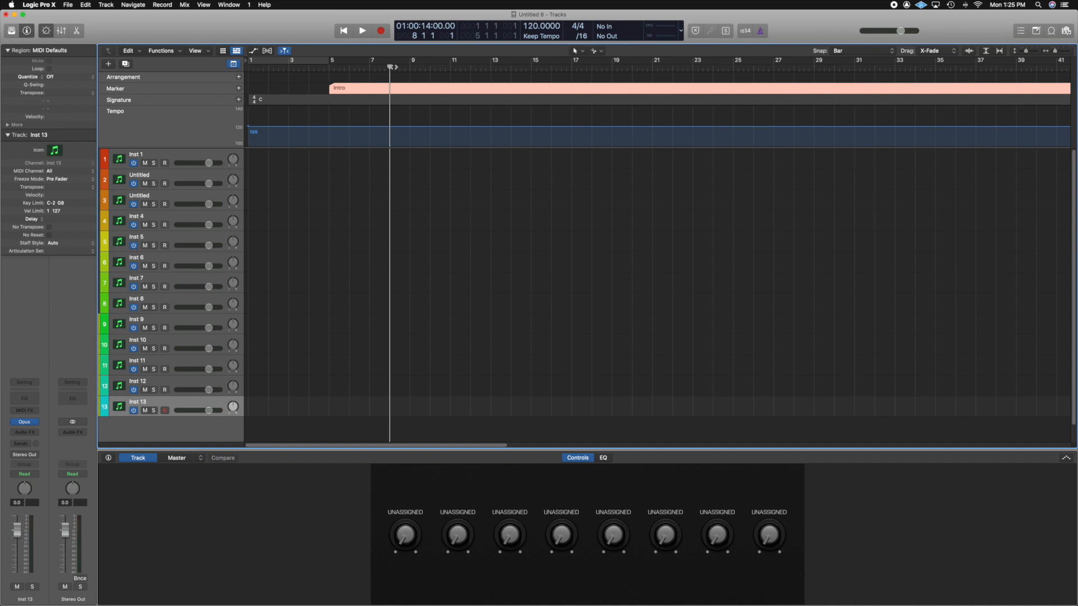
{"action": "key", "text": "alt+apostrophe"}
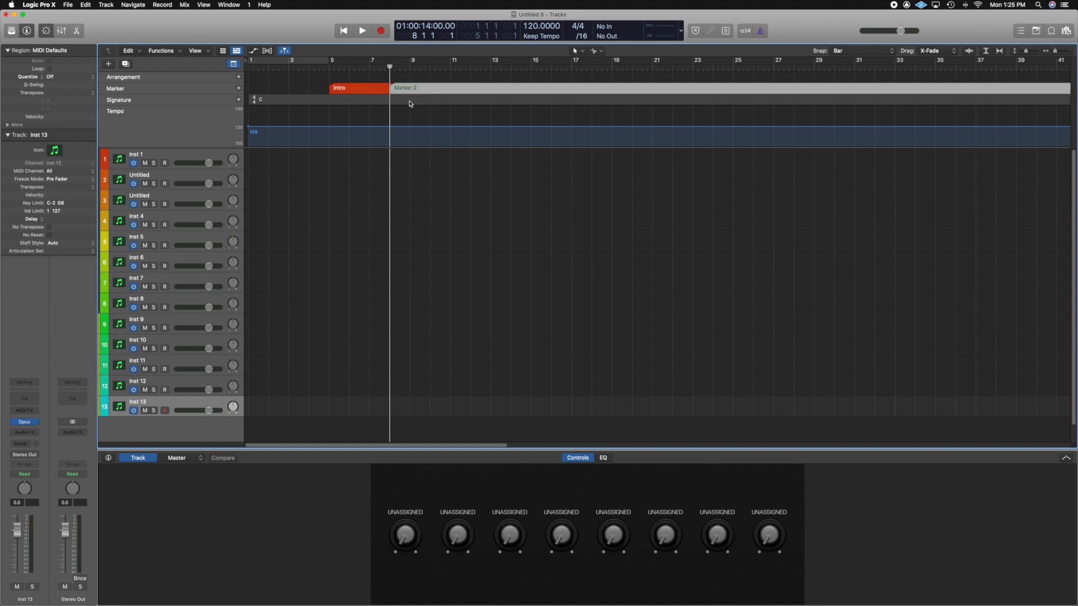
{"action": "key", "text": "alt+c"}
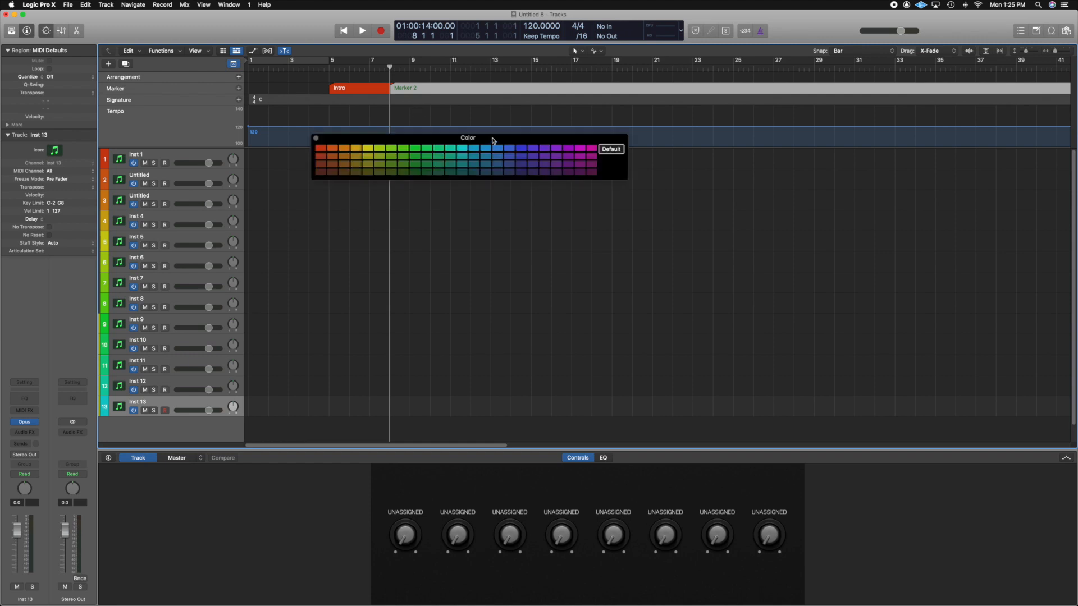
{"action": "left_click_drag", "start_coordinate": [491, 140], "coordinate": [540, 161]}
{"action": "left_click", "coordinate": [383, 168]}
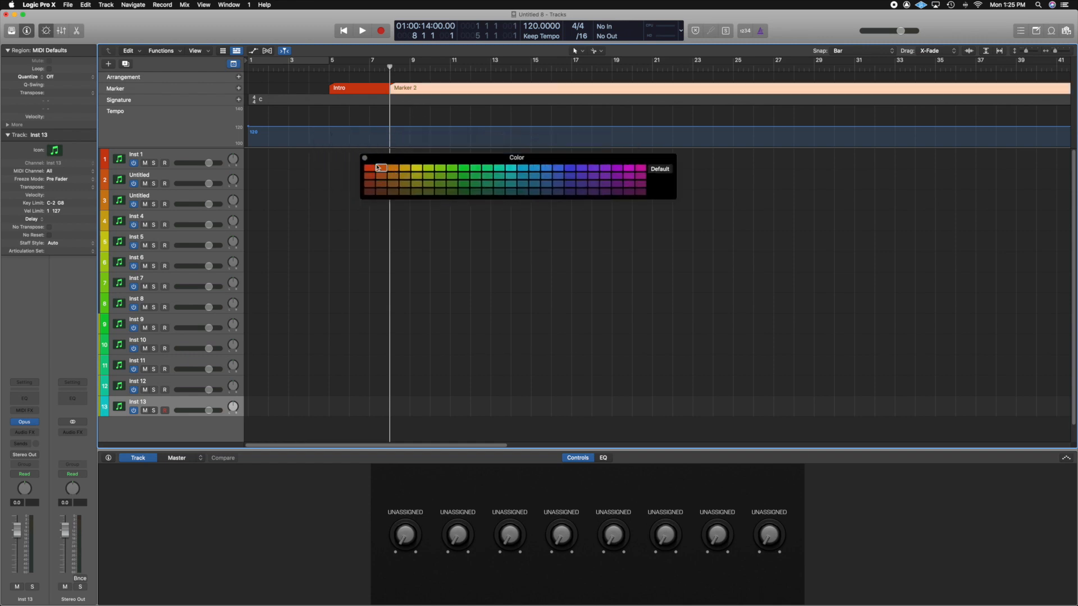
{"action": "left_click", "coordinate": [428, 168]}
{"action": "left_click", "coordinate": [365, 159]}
{"action": "left_click", "coordinate": [429, 171]}
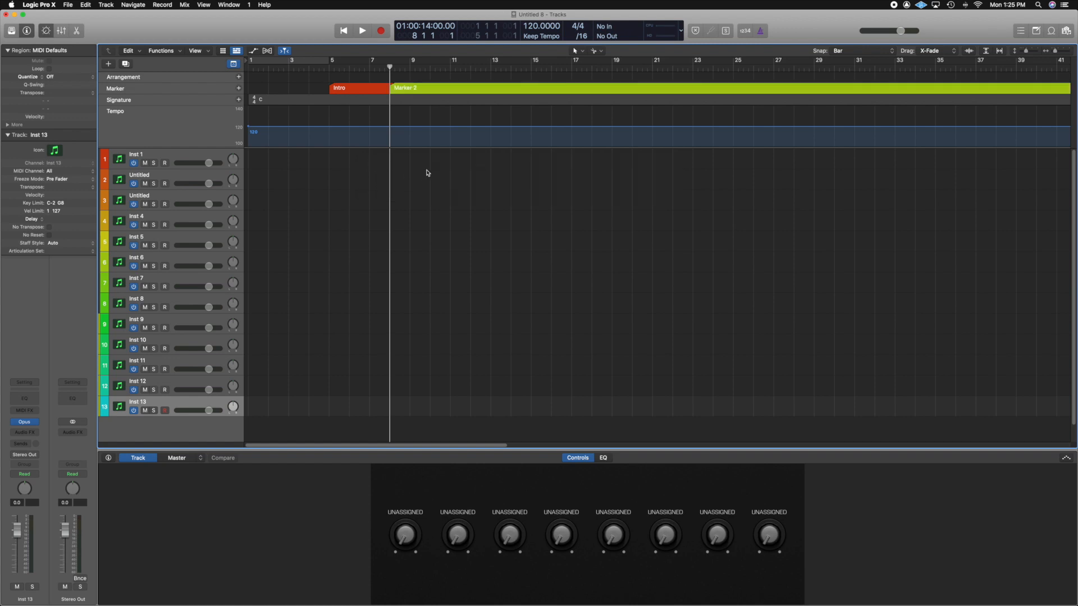
Rename the marker at bar 8 as Verse.
{"action": "double_click", "coordinate": [408, 88]}
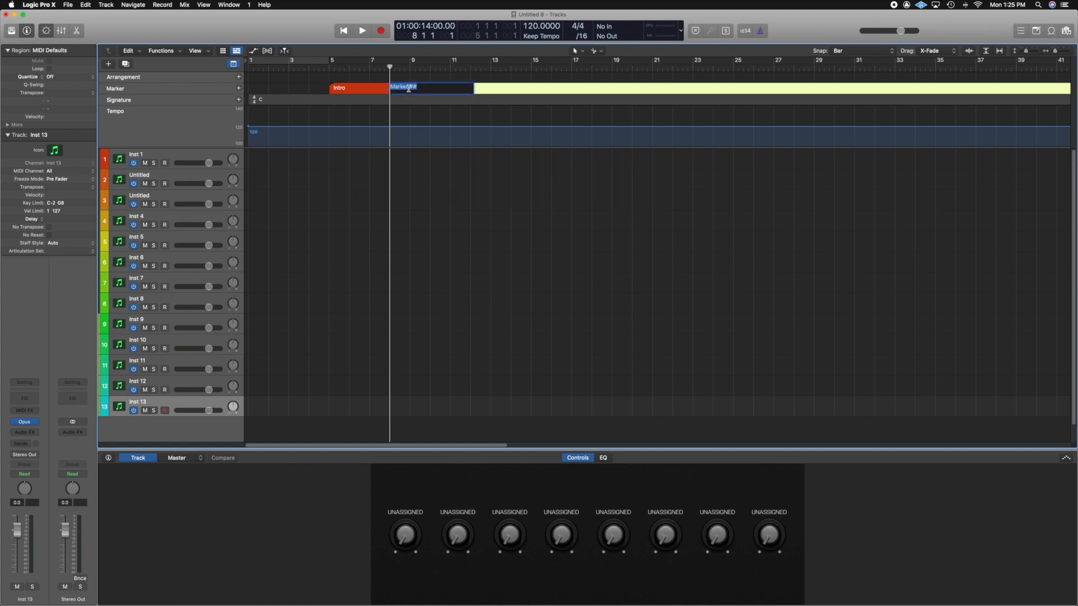
{"action": "type", "text": "Verse"}
{"action": "key", "text": "Return"}
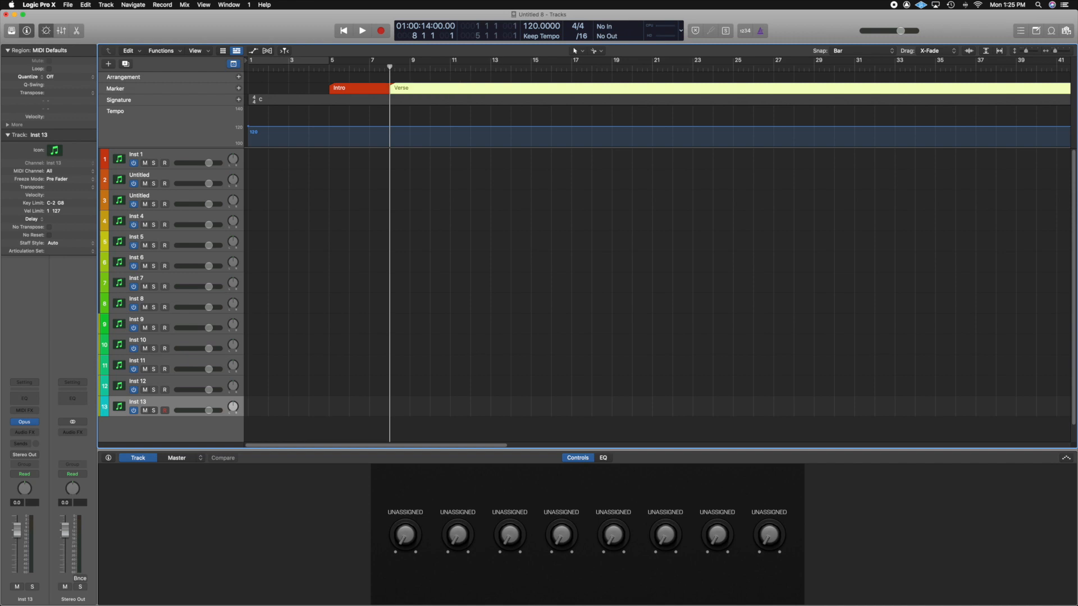
{"action": "left_click", "coordinate": [463, 189]}
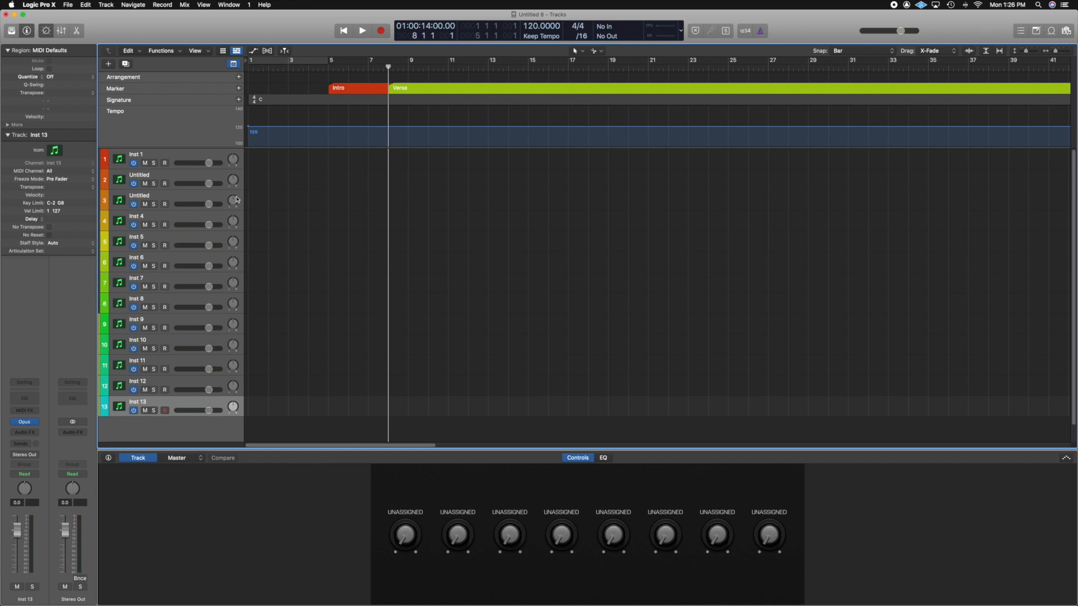
Hide the Smart Controls and change the icon of track 1 to the first guitar in the Guitar category.
{"action": "left_click", "coordinate": [119, 160]}
{"action": "key", "text": "b"}
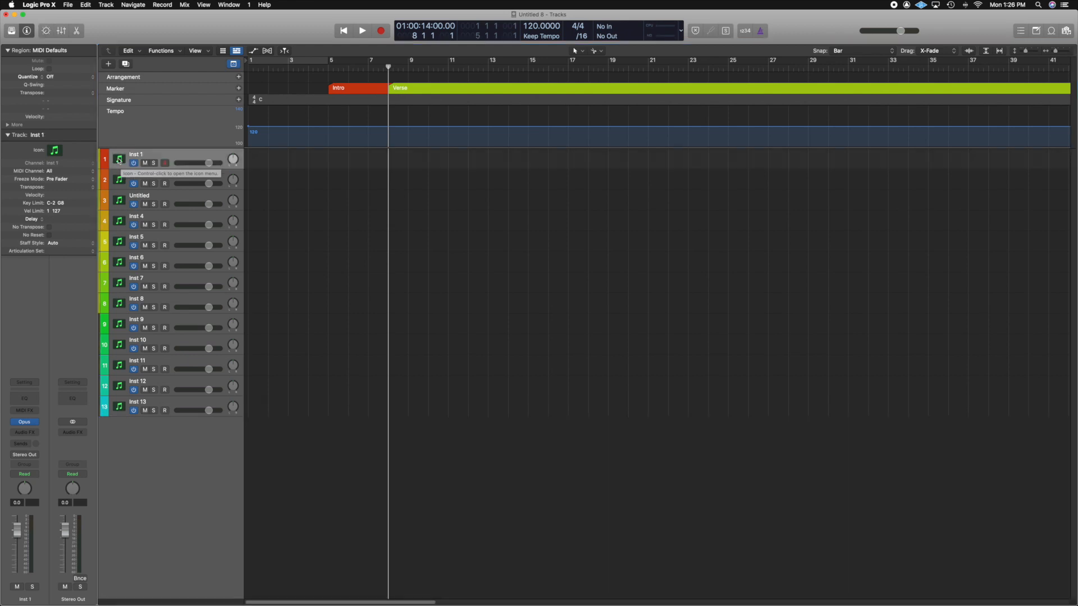
{"action": "left_click", "coordinate": [119, 161], "text": "ctrl"}
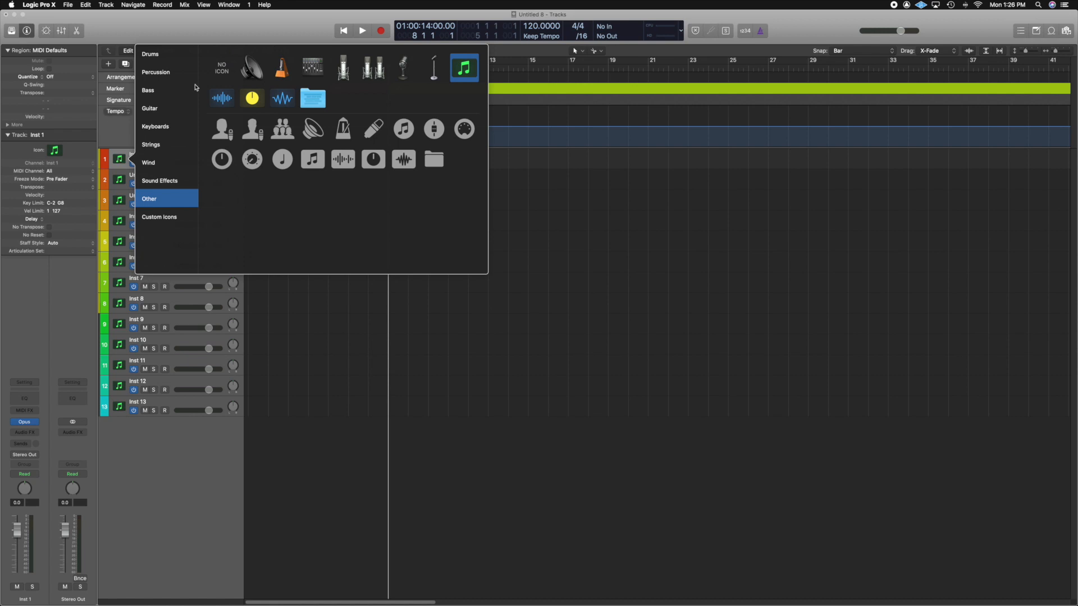
{"action": "left_click", "coordinate": [160, 109]}
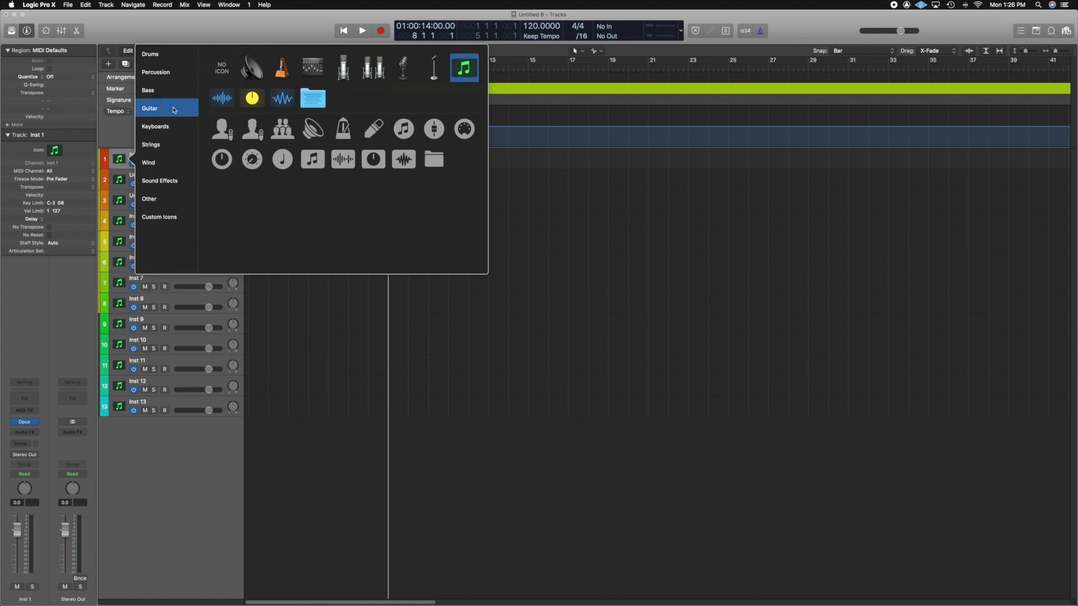
{"action": "left_click", "coordinate": [221, 68]}
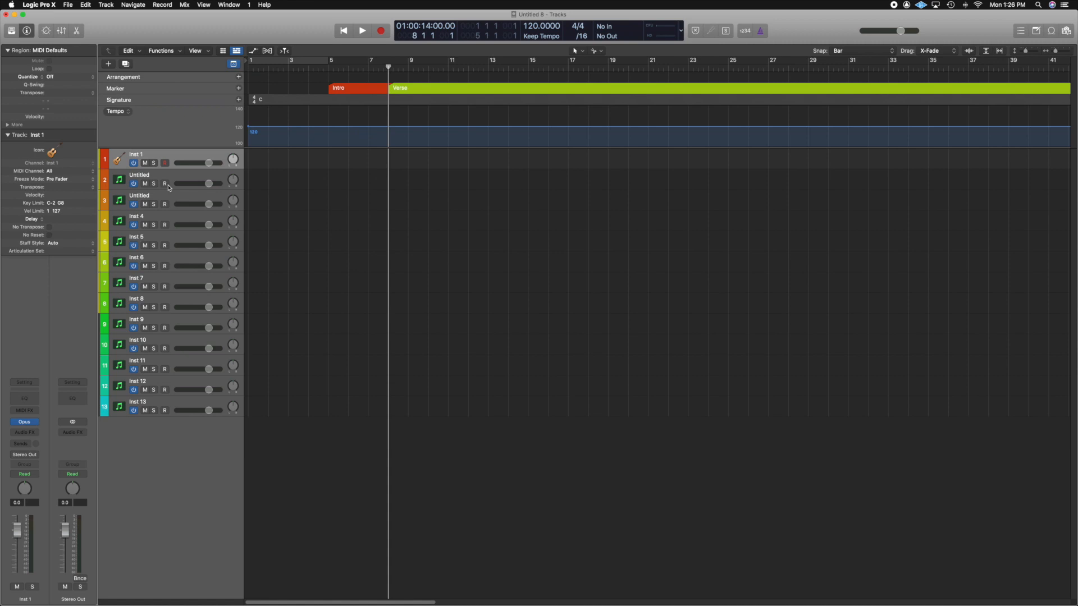
Give track 2 the fourth icon of the Bass category, an electric bass, and track 3 the group-of-people icon.
{"action": "left_click", "coordinate": [119, 180], "text": "ctrl"}
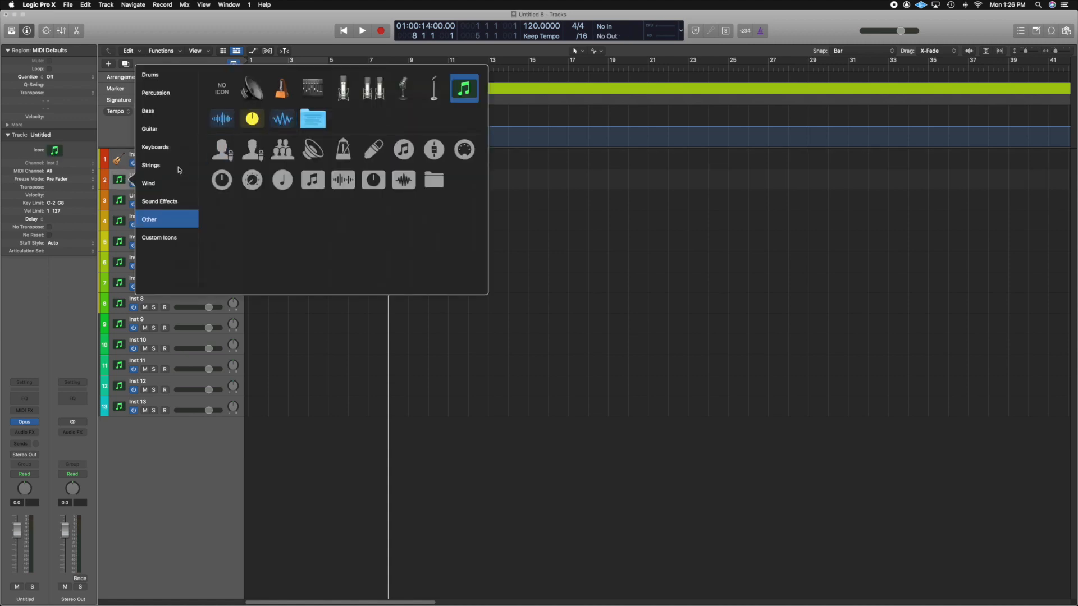
{"action": "left_click", "coordinate": [167, 129]}
{"action": "left_click", "coordinate": [169, 111]}
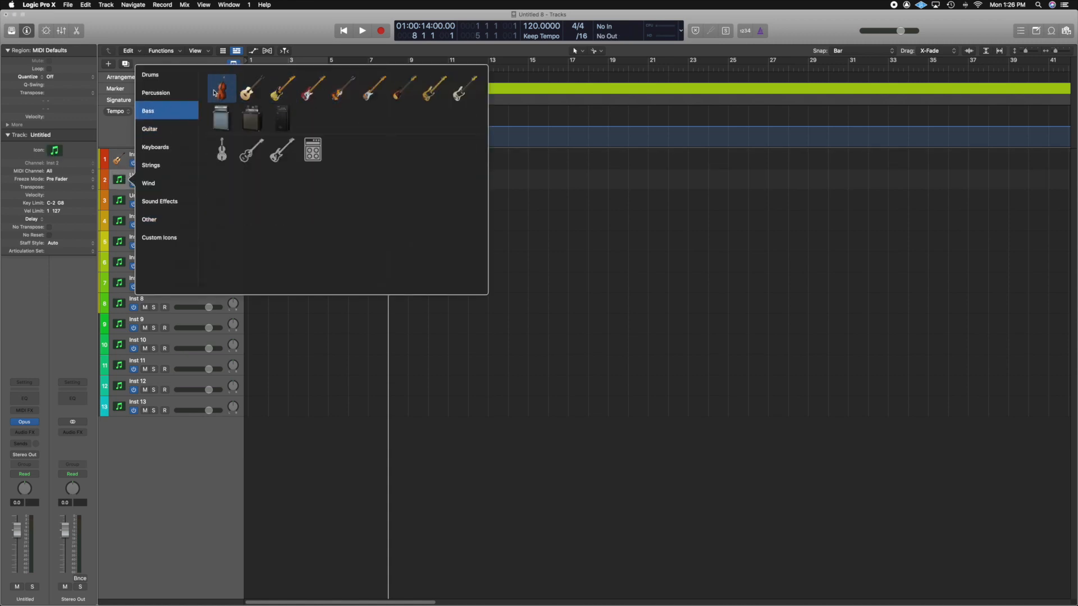
{"action": "left_click", "coordinate": [314, 92]}
{"action": "left_click", "coordinate": [119, 199]}
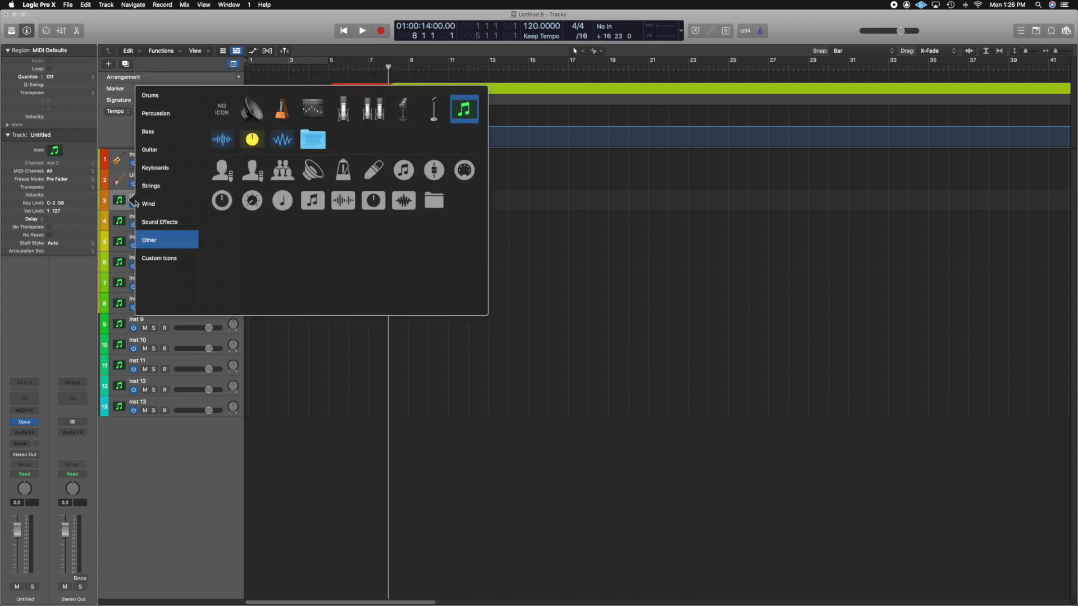
{"action": "left_click", "coordinate": [281, 170]}
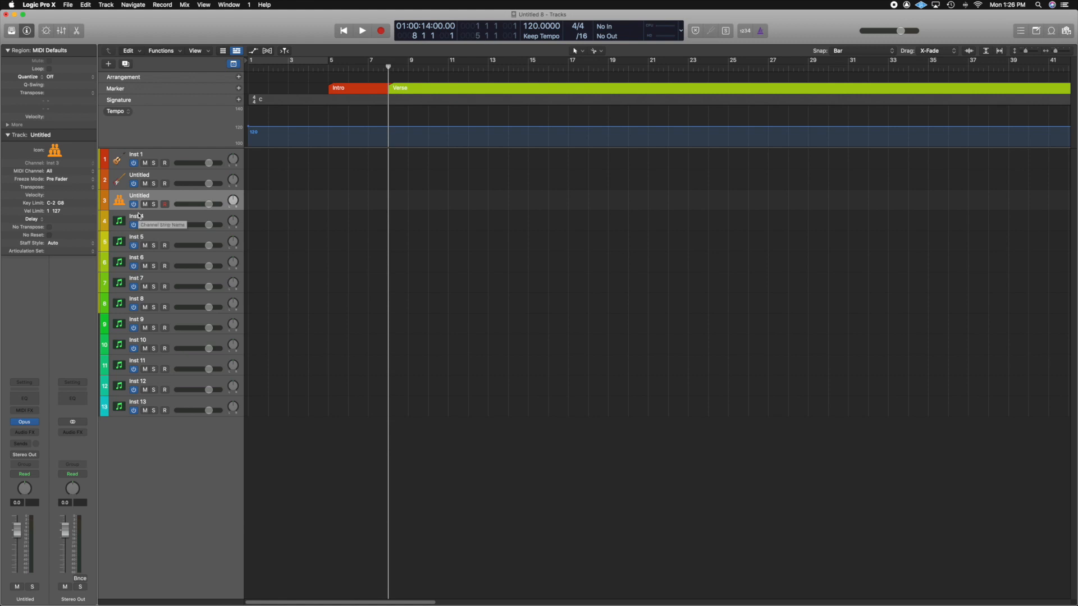
{"action": "left_click", "coordinate": [124, 223]}
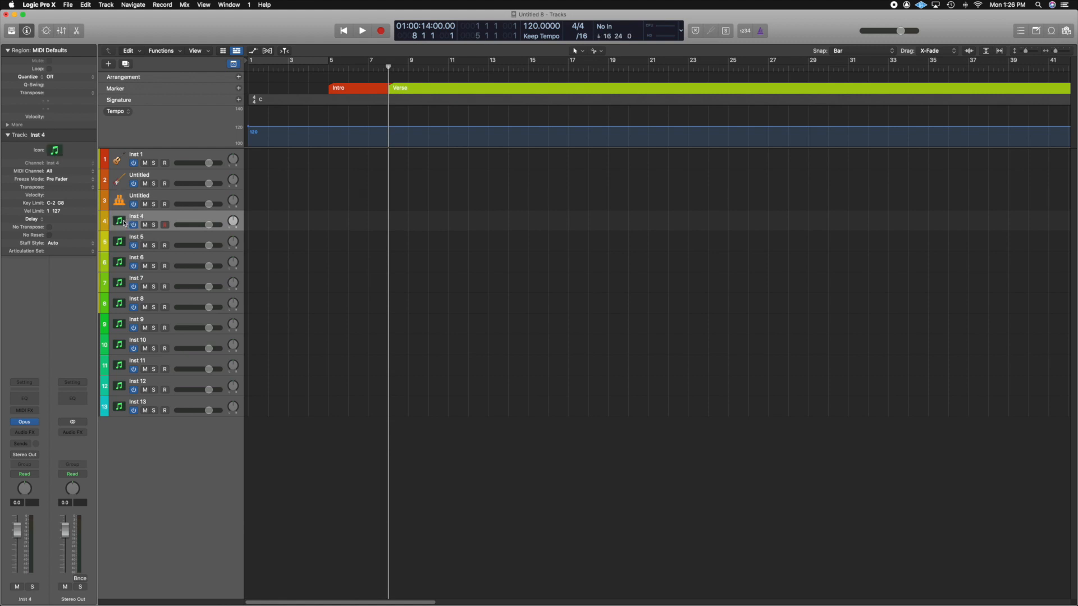
{"action": "left_click", "coordinate": [54, 150]}
{"action": "left_click", "coordinate": [62, 148]}
{"action": "left_click", "coordinate": [30, 30]}
{"action": "left_click", "coordinate": [32, 31]}
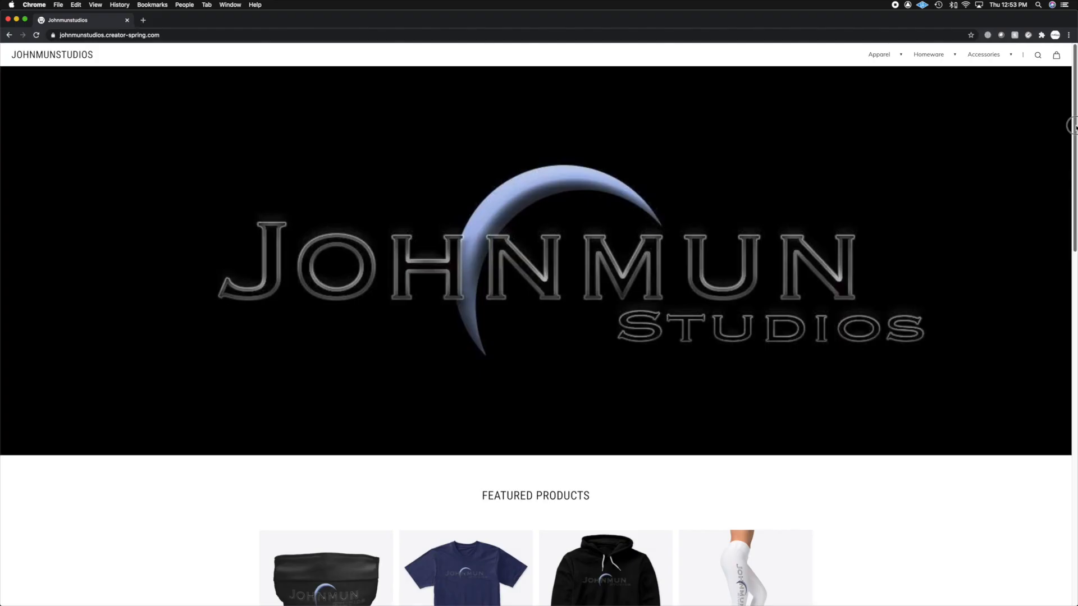
{"action": "scroll", "coordinate": [1072, 197], "scroll_direction": "down", "scroll_amount": 5}
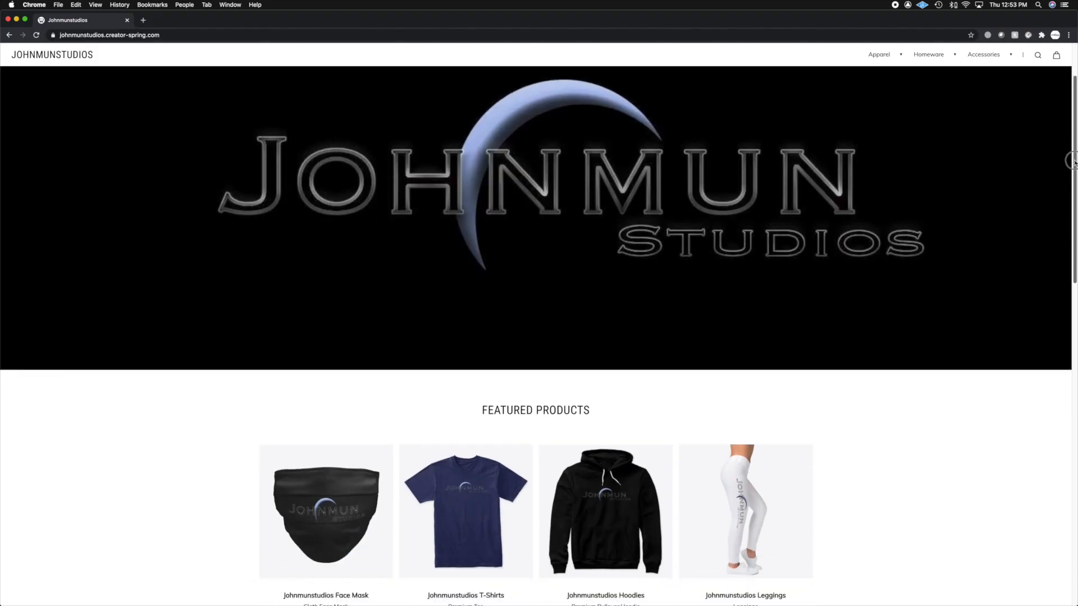